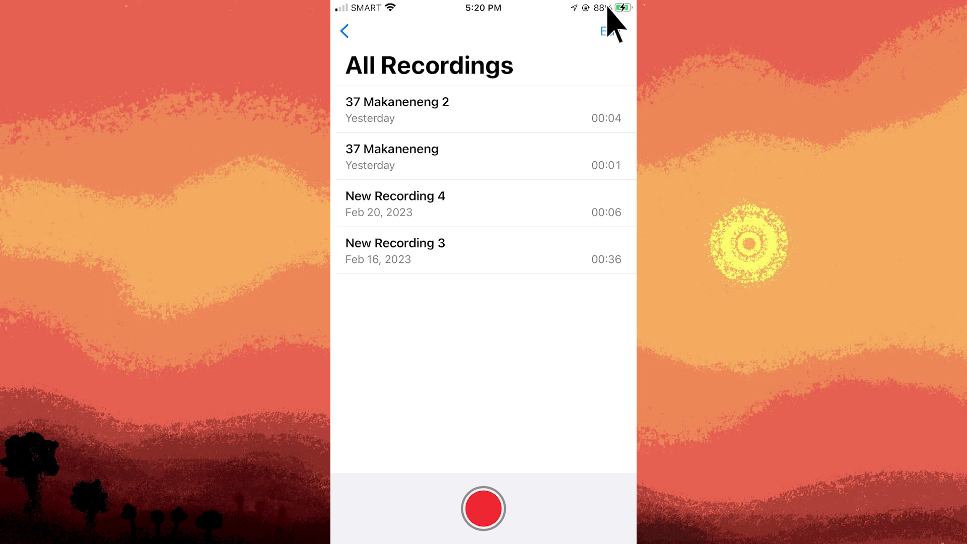
Select the 37 Makaneneng 2 recording and share it to Google Drive.
left_click(610, 30)
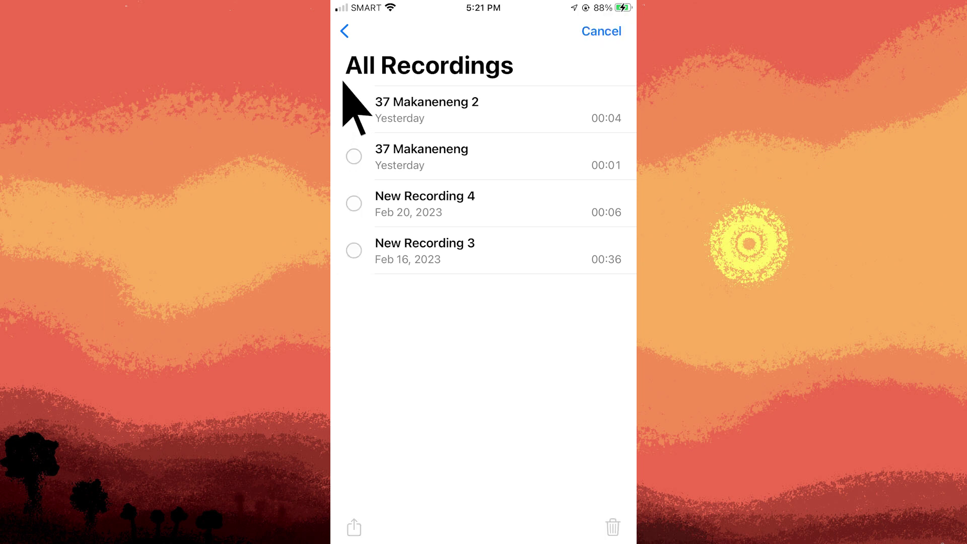
left_click(353, 109)
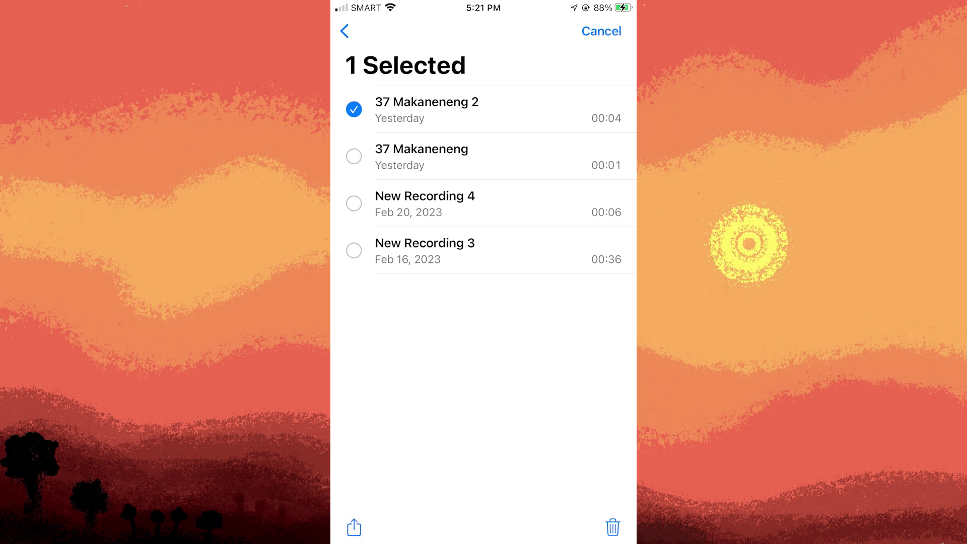
left_click(353, 527)
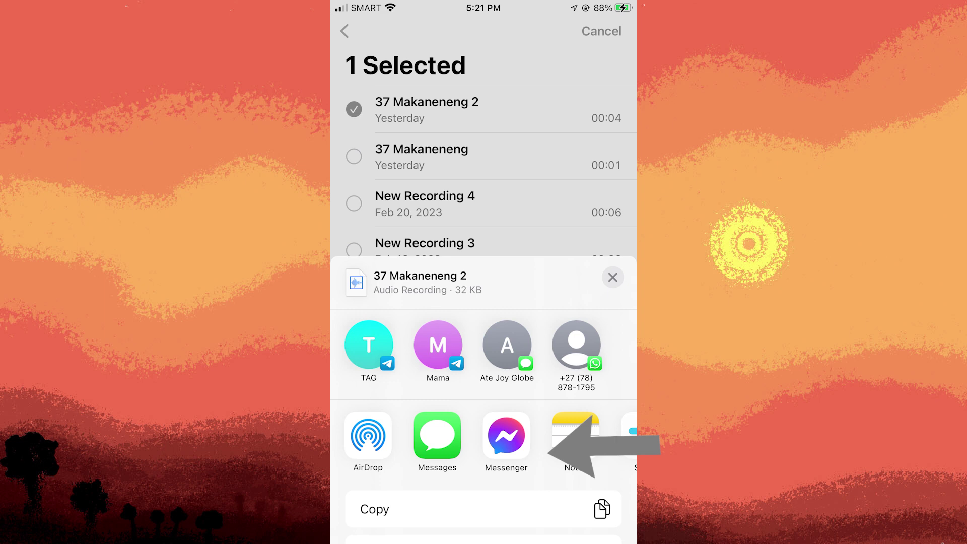
scroll(483, 441, "right", 3)
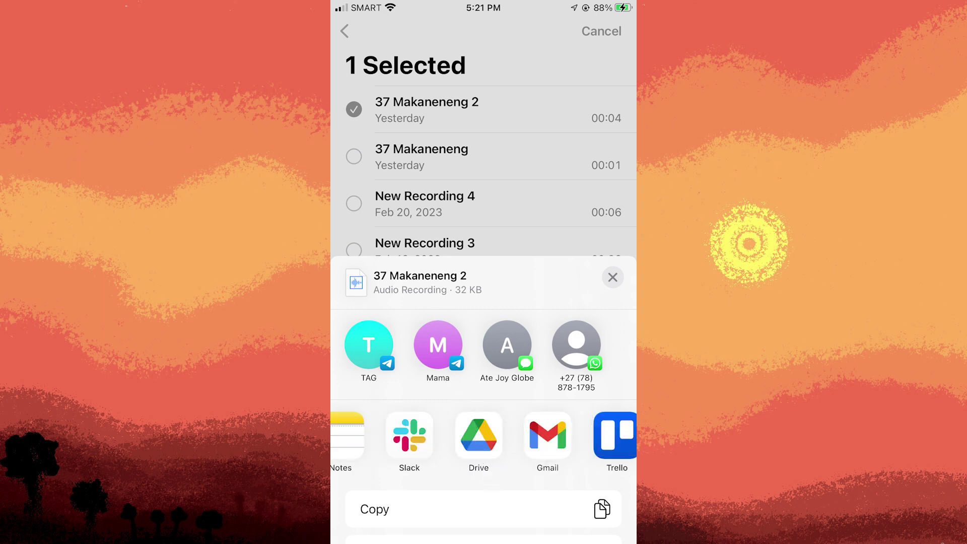
left_click(478, 436)
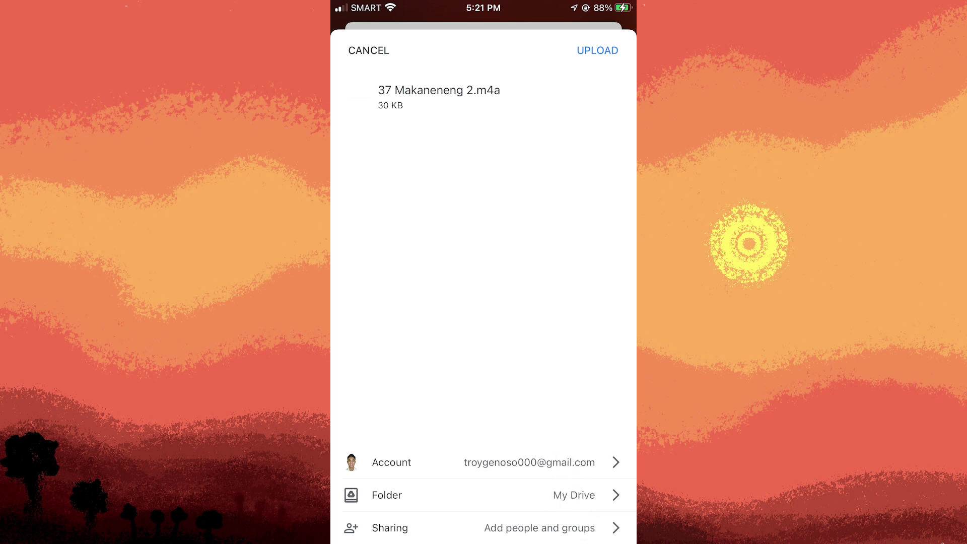
Choose My Drive > Voice Memos as the recording's upload folder.
left_click(483, 495)
left_click(400, 279)
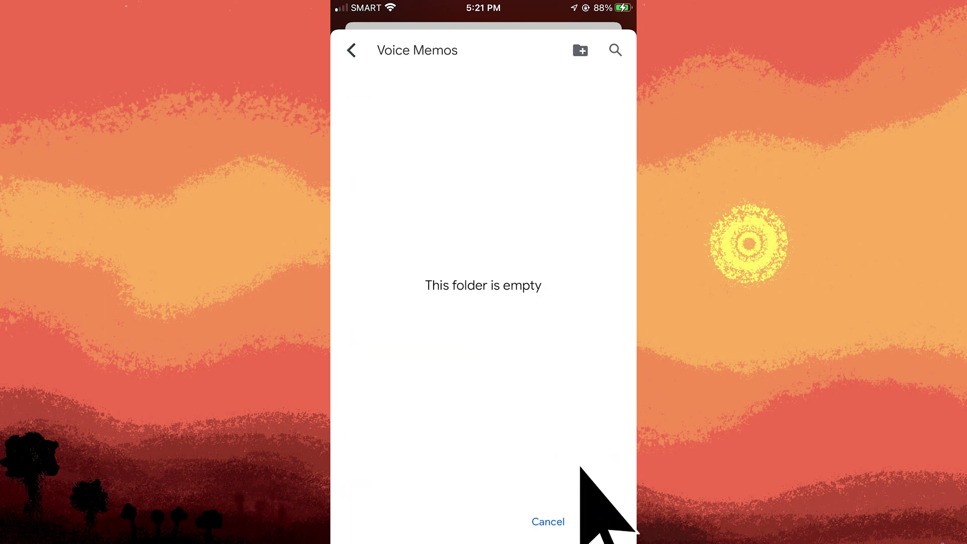
left_click(600, 521)
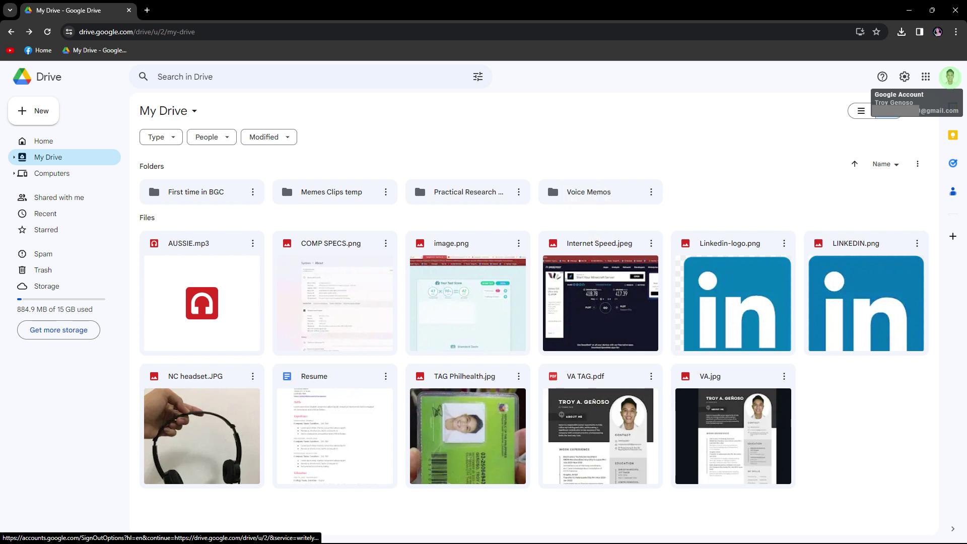
Preview 37 Makaneneng 2.m4a from the Voice Memos folder and download it.
double_click(585, 185)
double_click(200, 198)
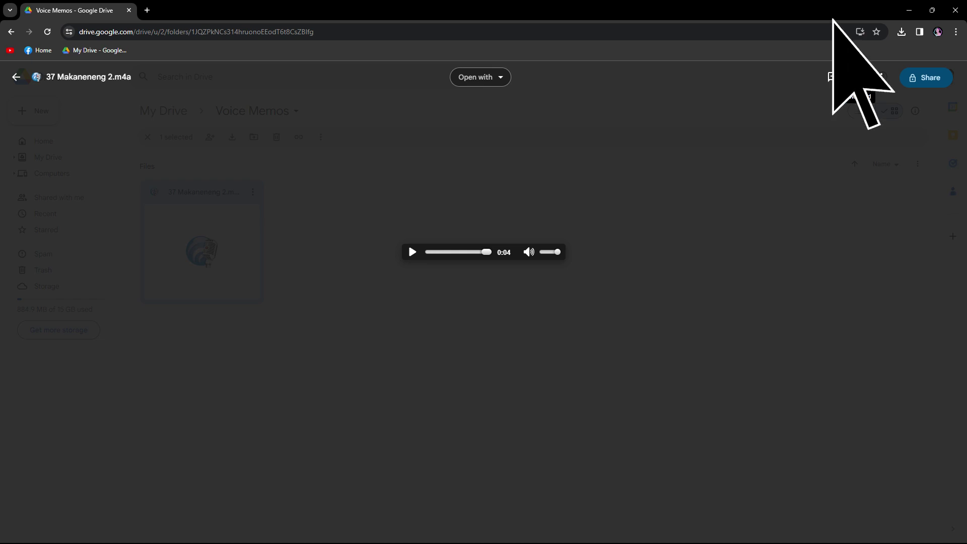
left_click(855, 76)
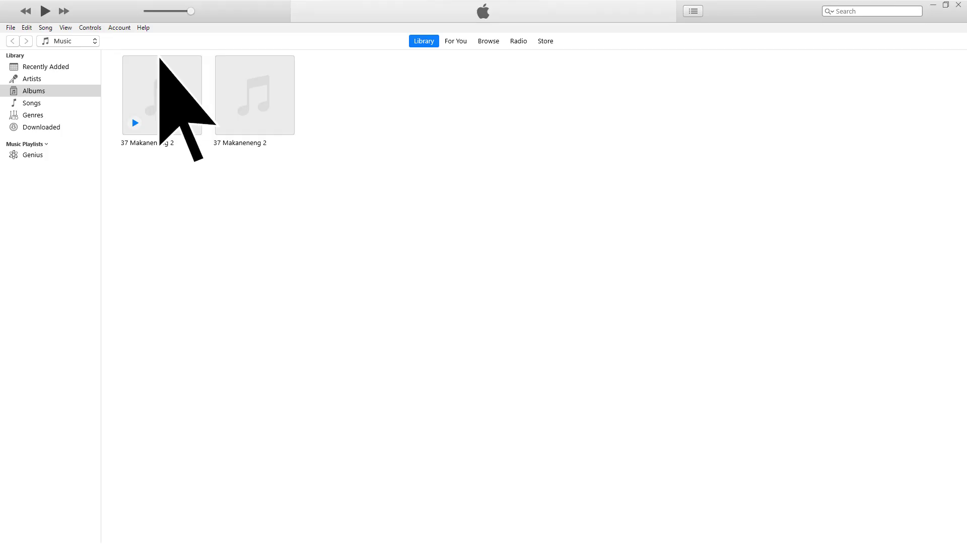
Play the 37 Makaneneng 2 album from the iTunes Albums library.
left_click(484, 11)
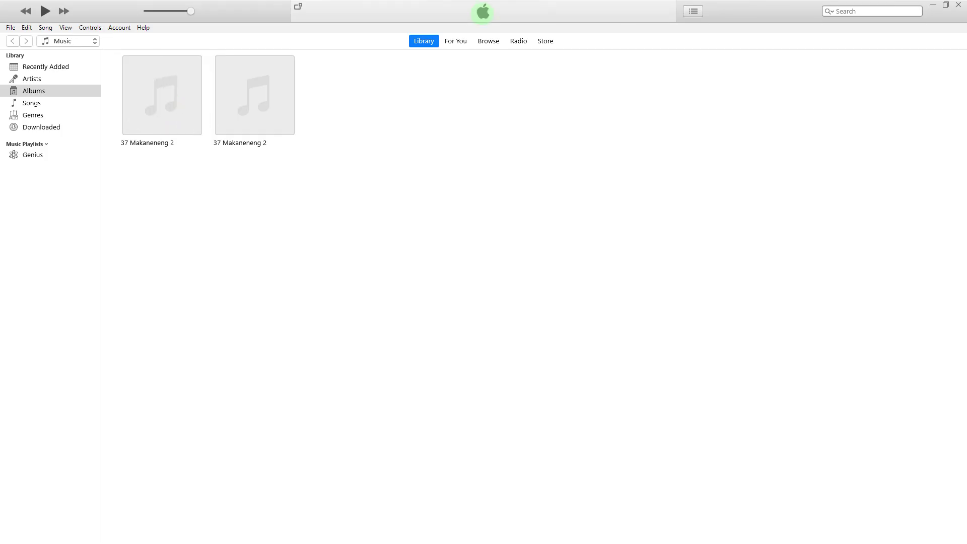